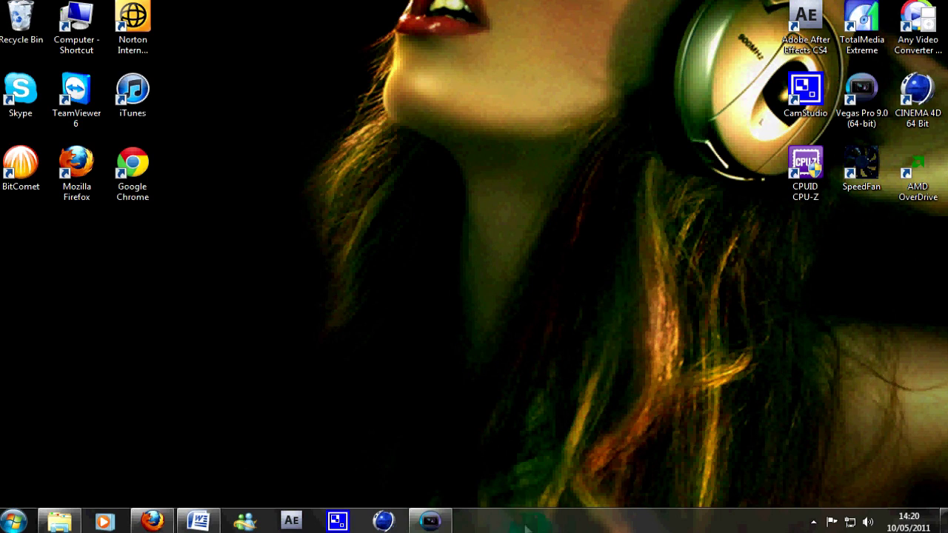
- Restore the Vegas Pro 9.0 project window from the taskbar
click(438, 526)
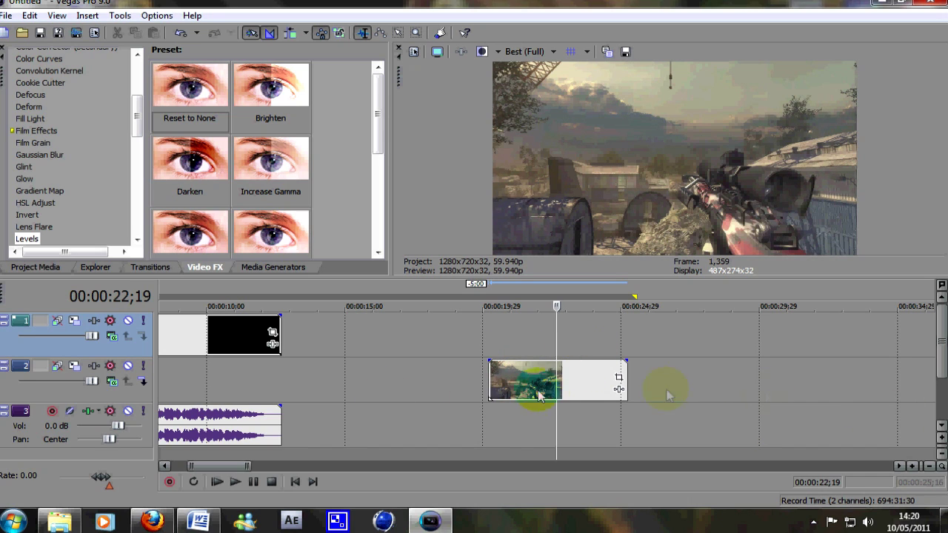
- Click around the timeline and the gameplay clip on track 2
click(489, 370)
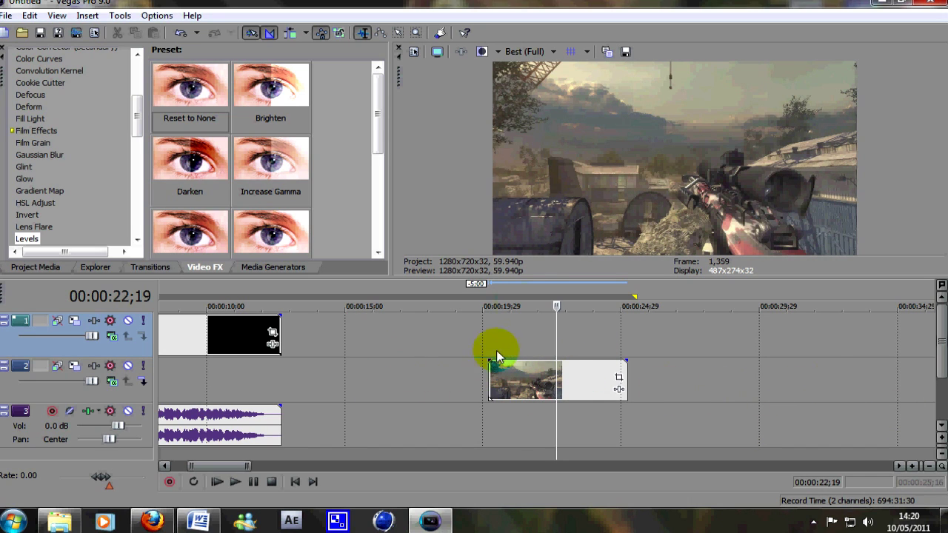
click(553, 155)
click(514, 202)
click(615, 129)
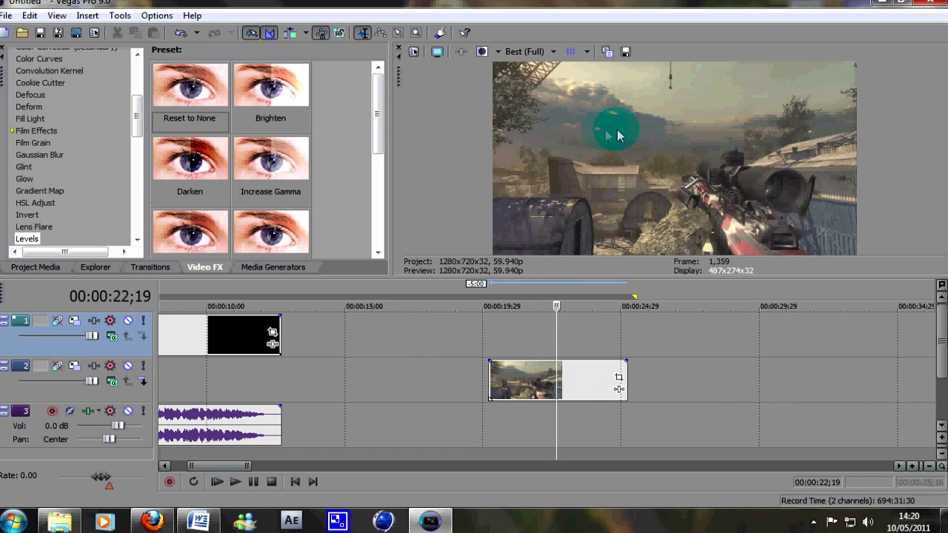
click(592, 169)
click(514, 379)
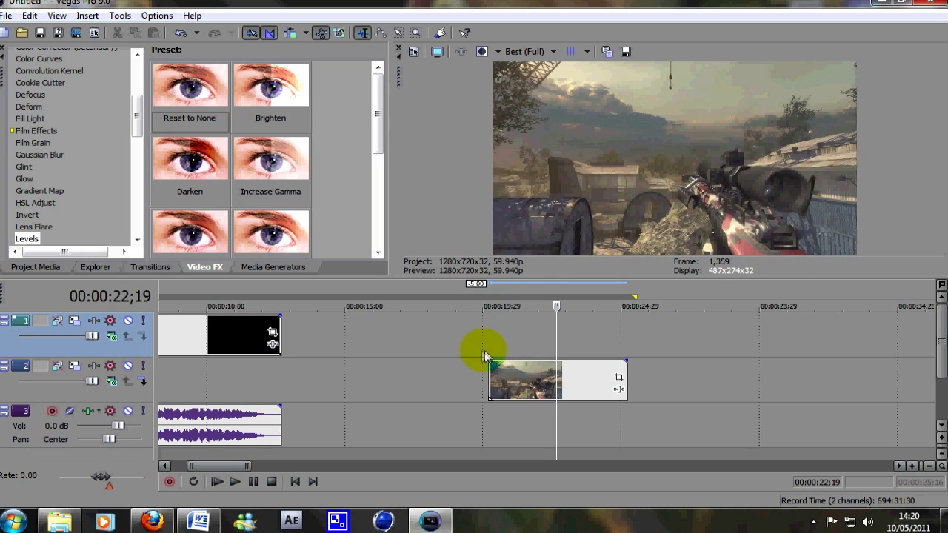
click(518, 374)
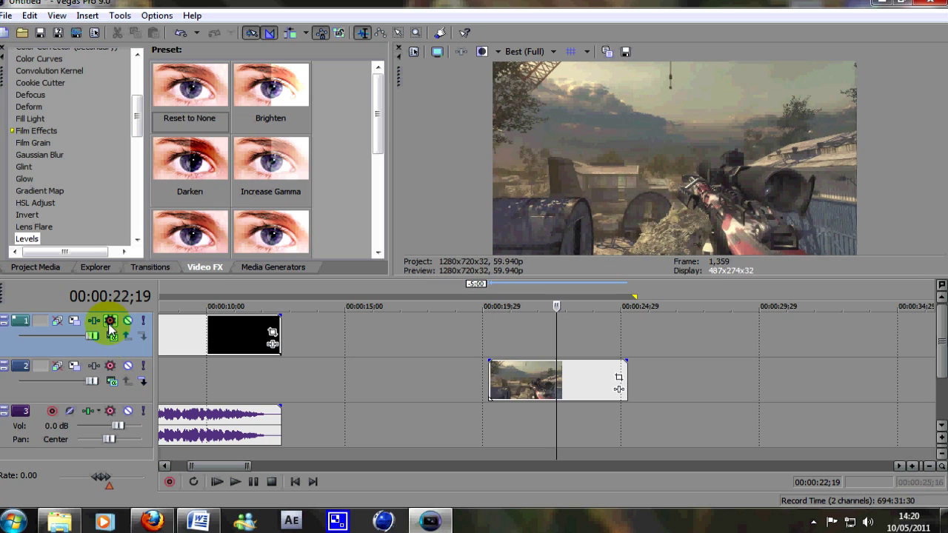
click(529, 357)
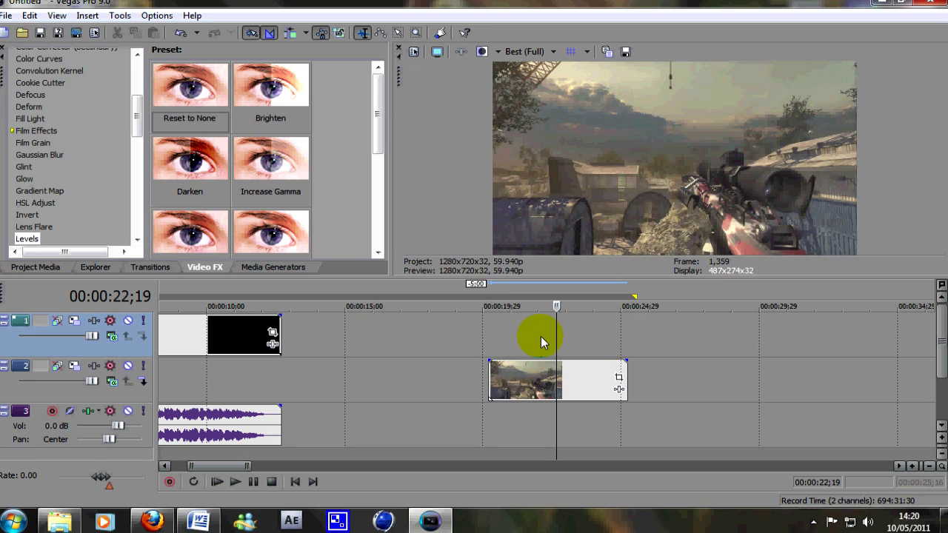
- Copy the track 2 gameplay clip onto track 1 at the same start time
click(539, 379)
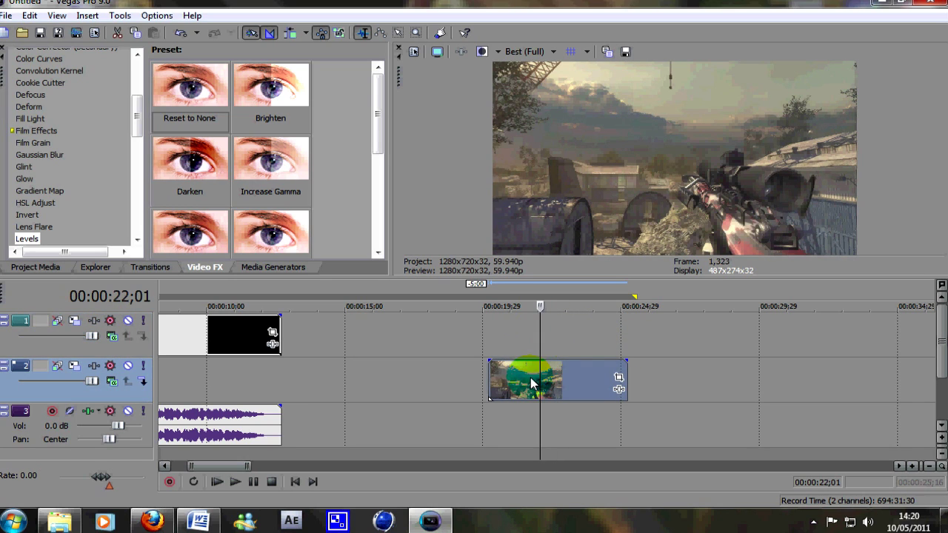
drag(531, 377, 534, 341)
click(587, 332)
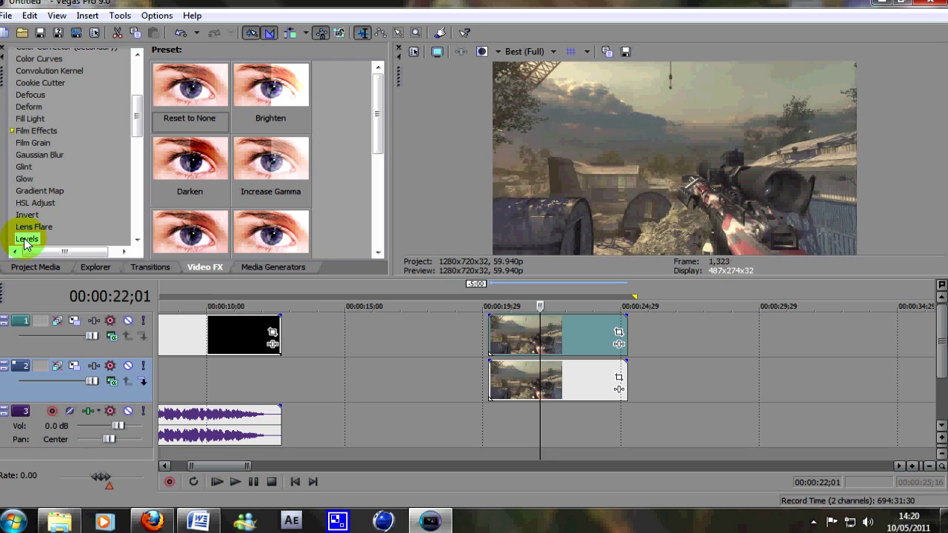
click(177, 92)
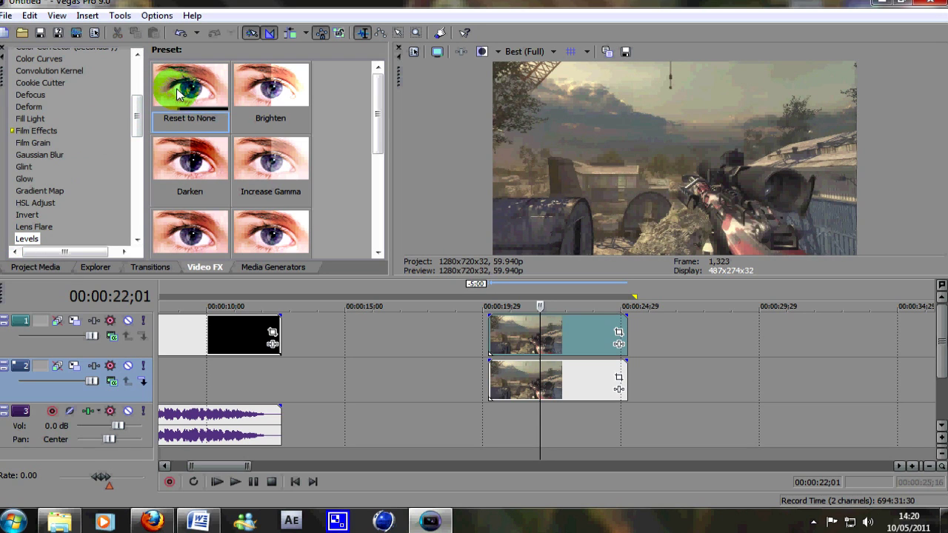
- Apply the neutral Levels preset to the top clip with Input start 0.566
drag(178, 92, 511, 337)
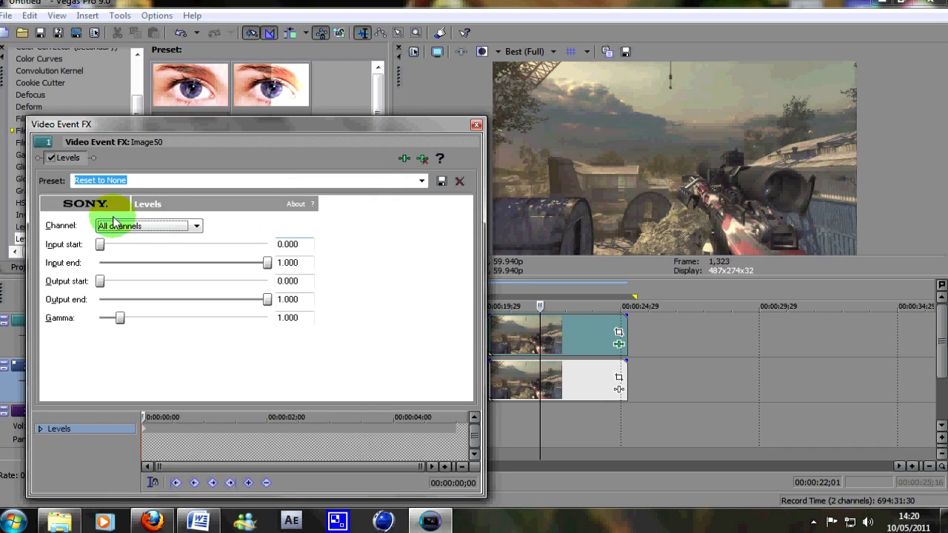
drag(92, 250, 194, 246)
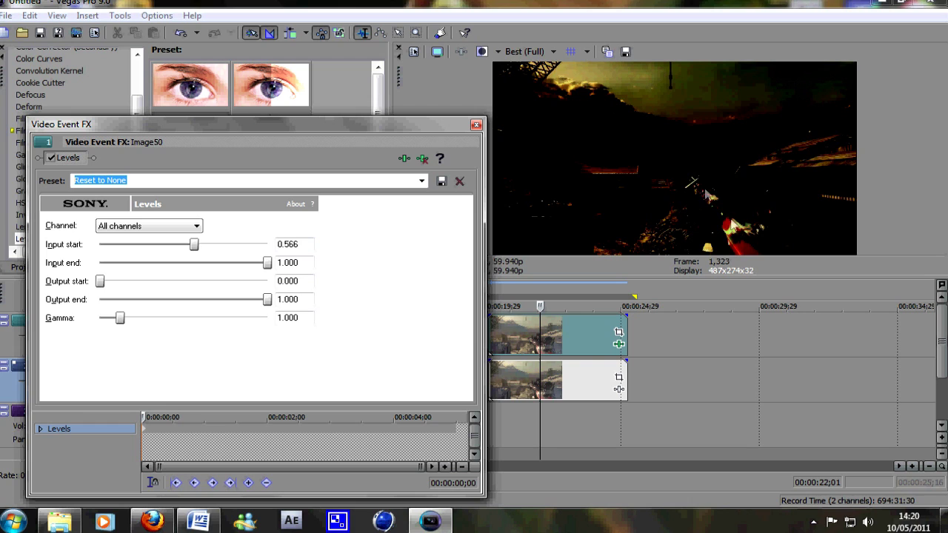
click(582, 65)
click(476, 124)
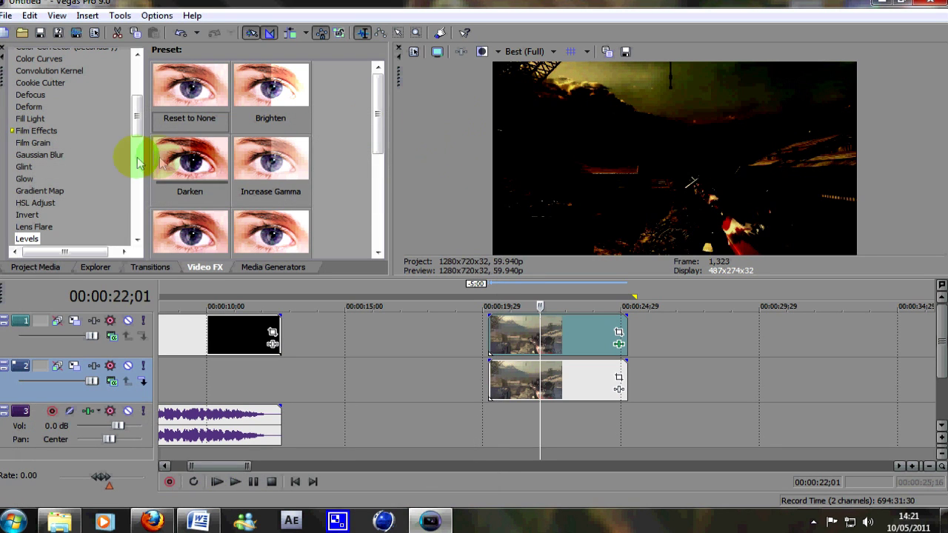
- Add Gaussian Blur to the top clip: horizontal range 1.000, vertical range 0.223
click(137, 124)
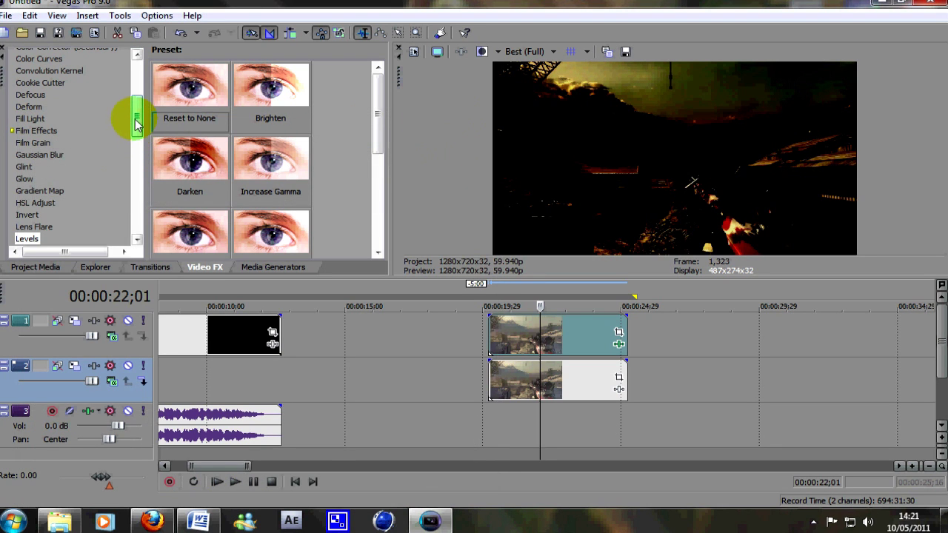
click(44, 155)
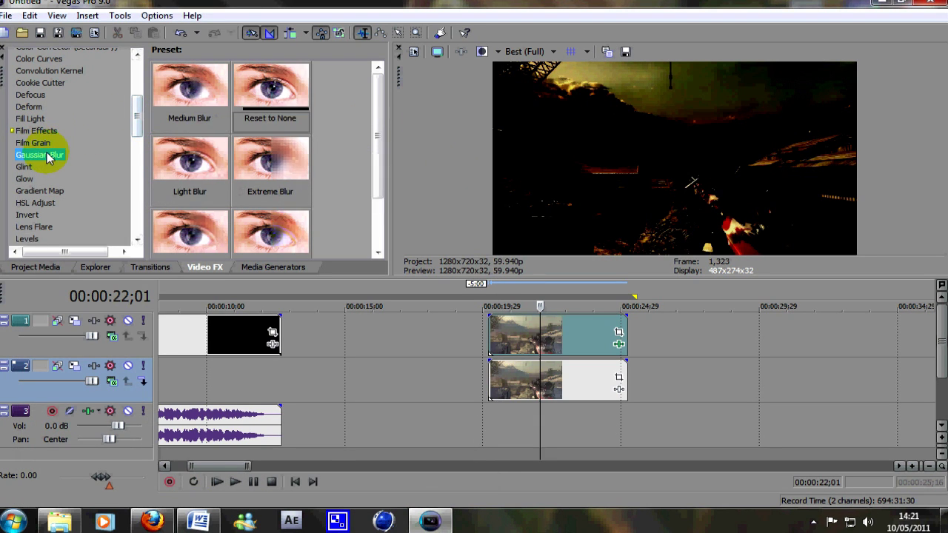
click(186, 85)
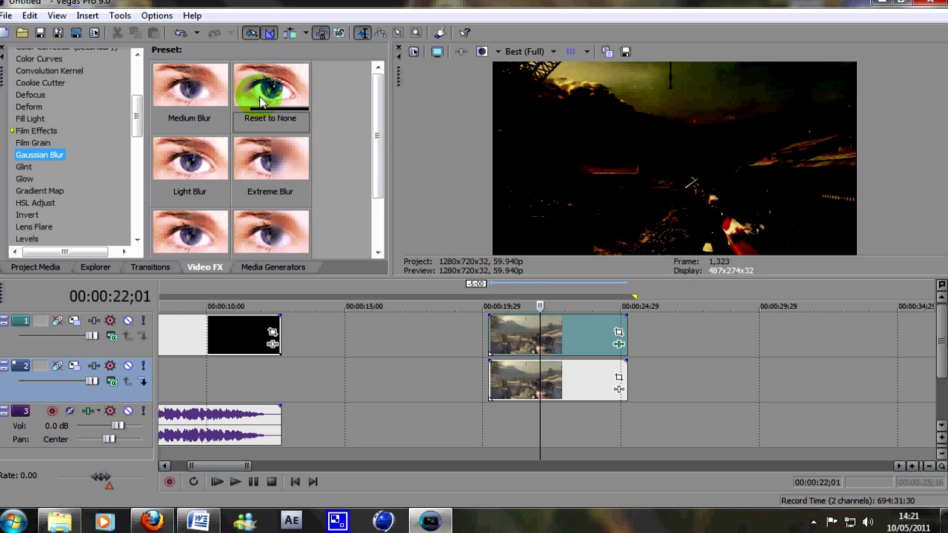
drag(263, 100, 522, 339)
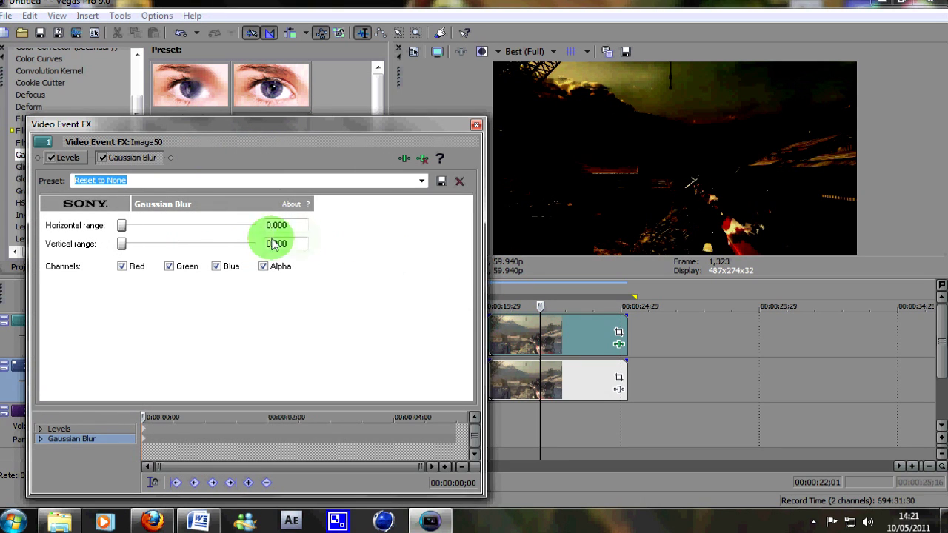
drag(124, 231, 398, 226)
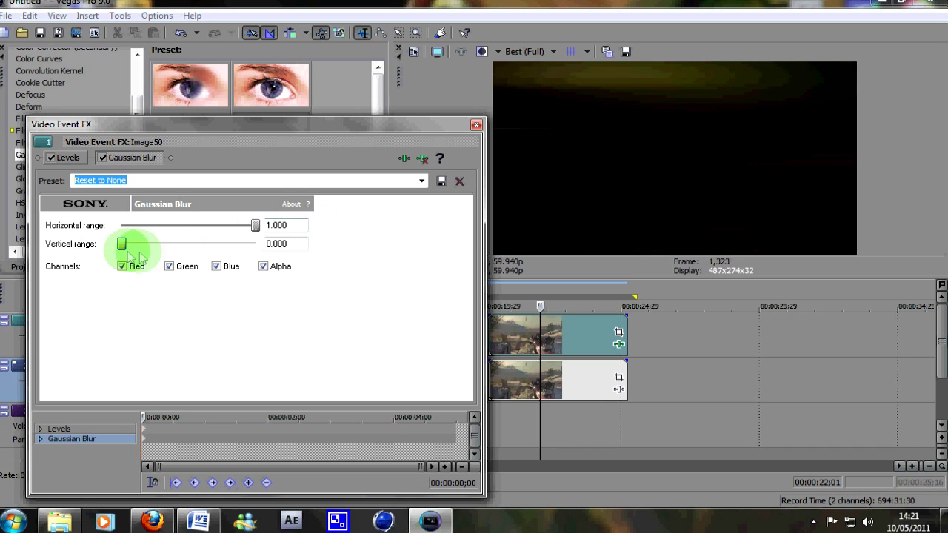
drag(123, 247, 152, 243)
click(476, 124)
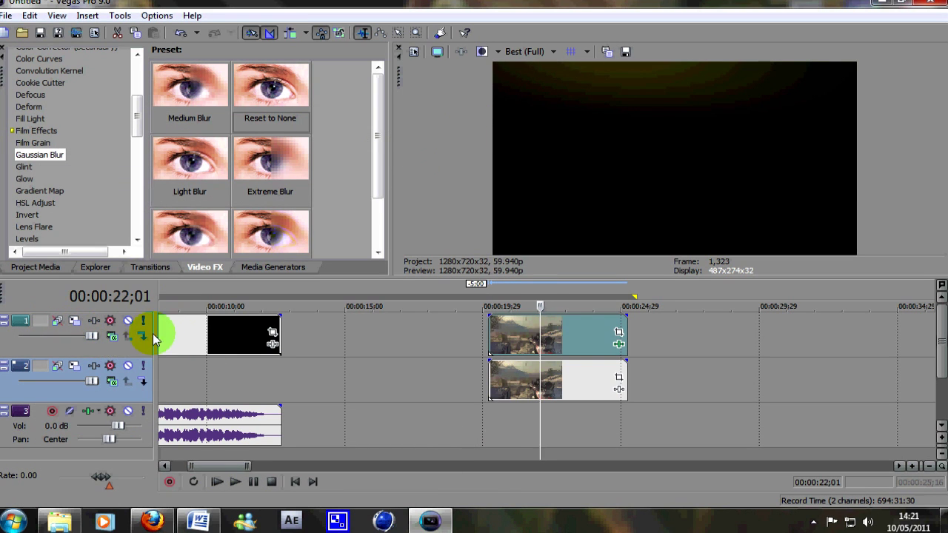
- Set track 1's compositing mode to Dodge and toggle mute to compare the glow
click(113, 337)
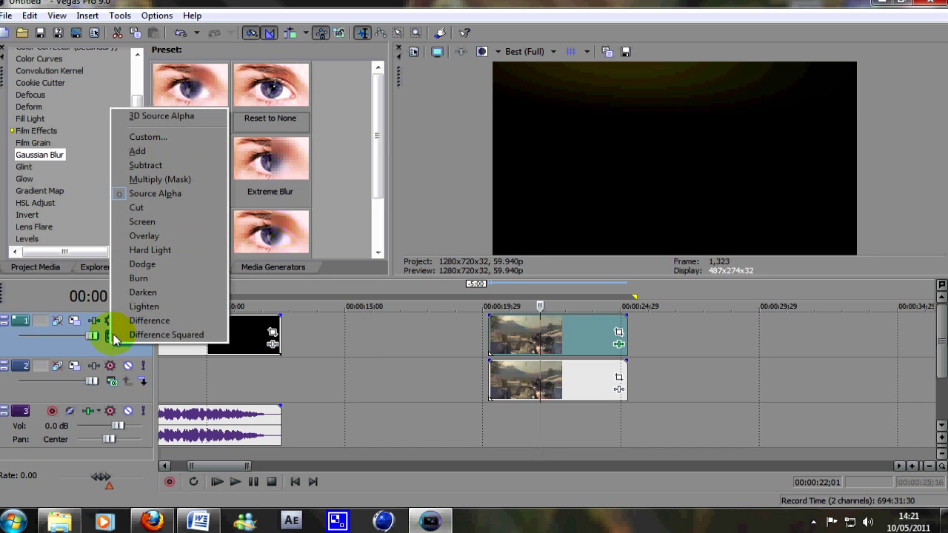
click(140, 264)
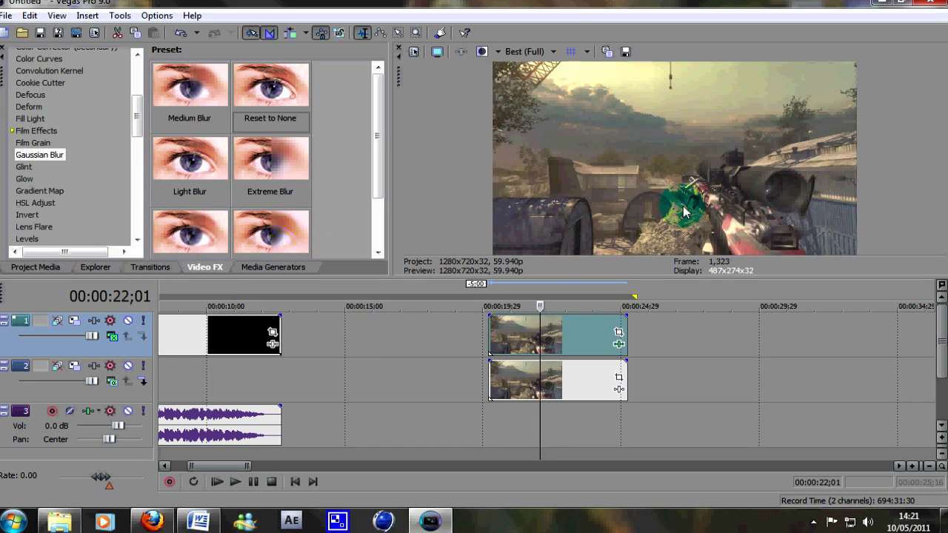
click(128, 321)
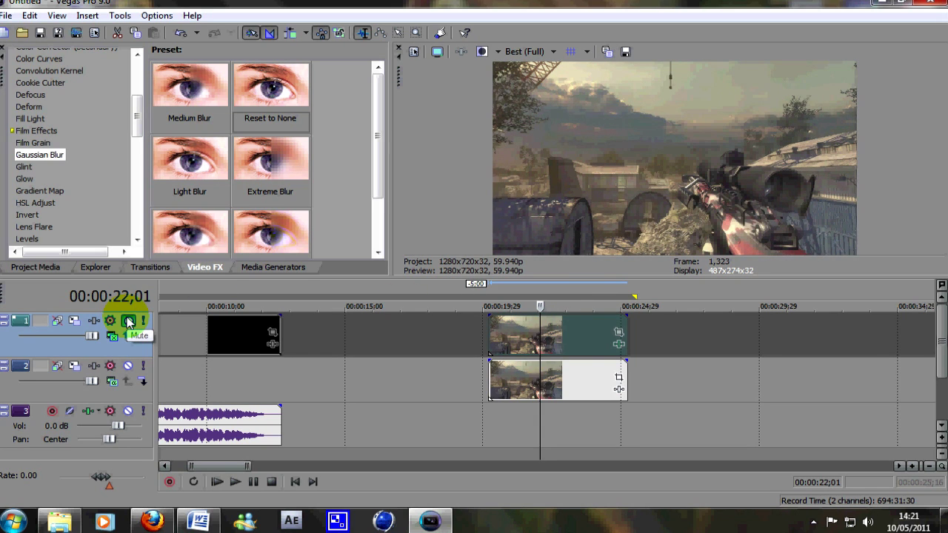
click(128, 321)
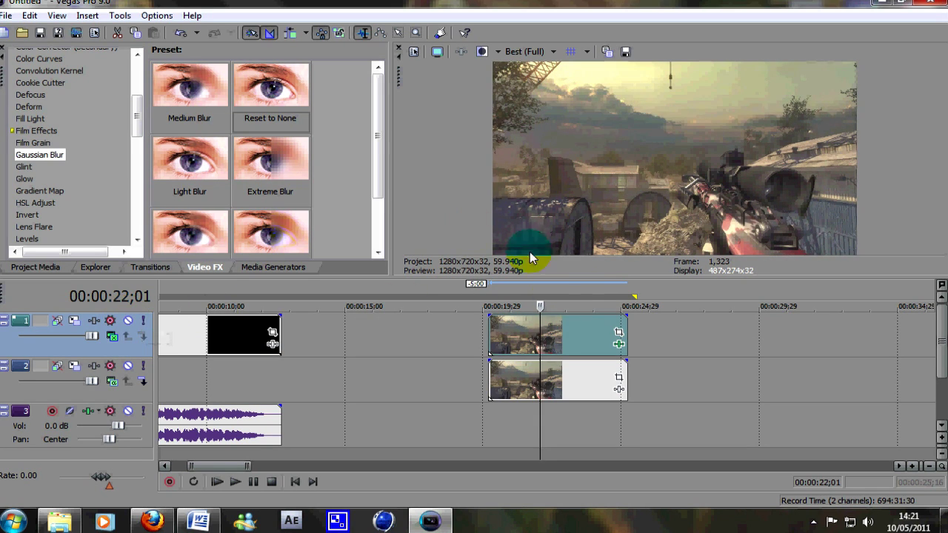
click(600, 339)
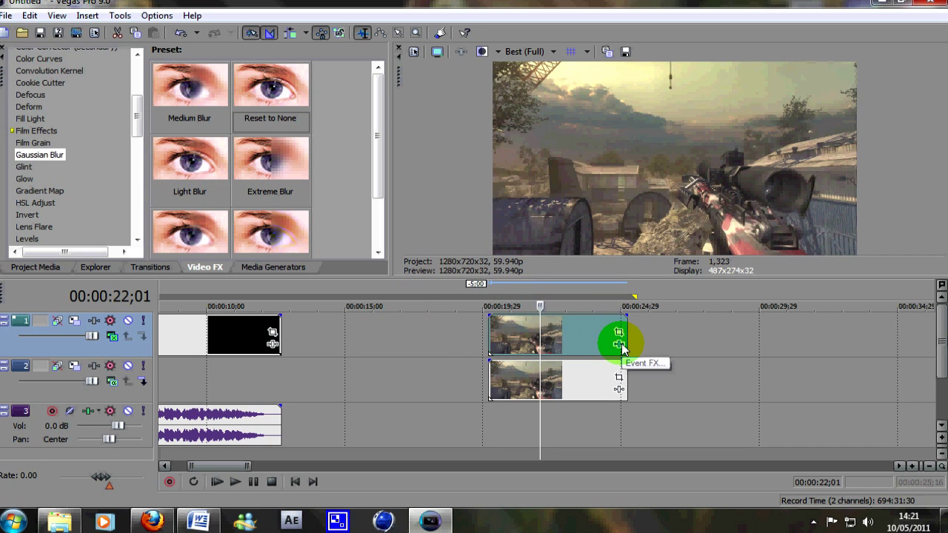
click(620, 347)
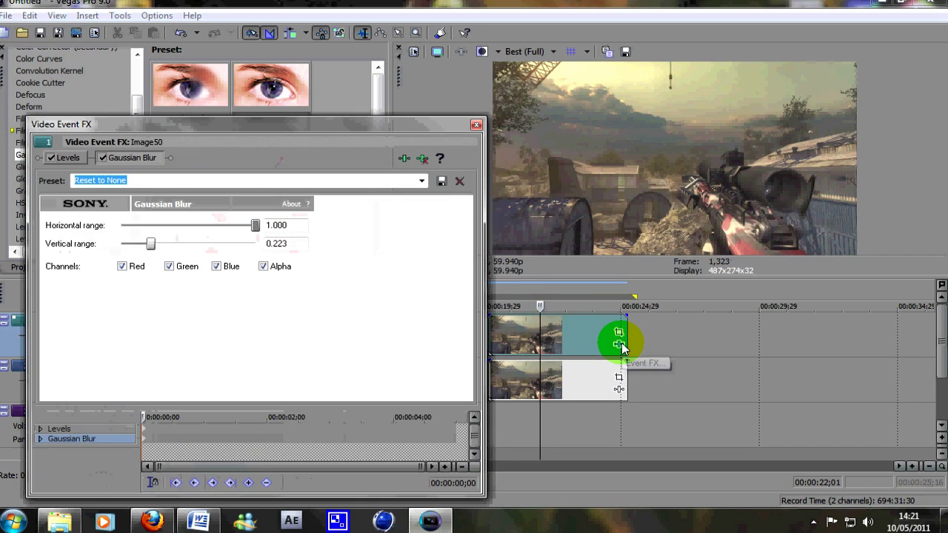
- Retune the top clip's Levels: input start 0.352, input end 0.647, output end 0.714
click(68, 157)
drag(196, 246, 161, 254)
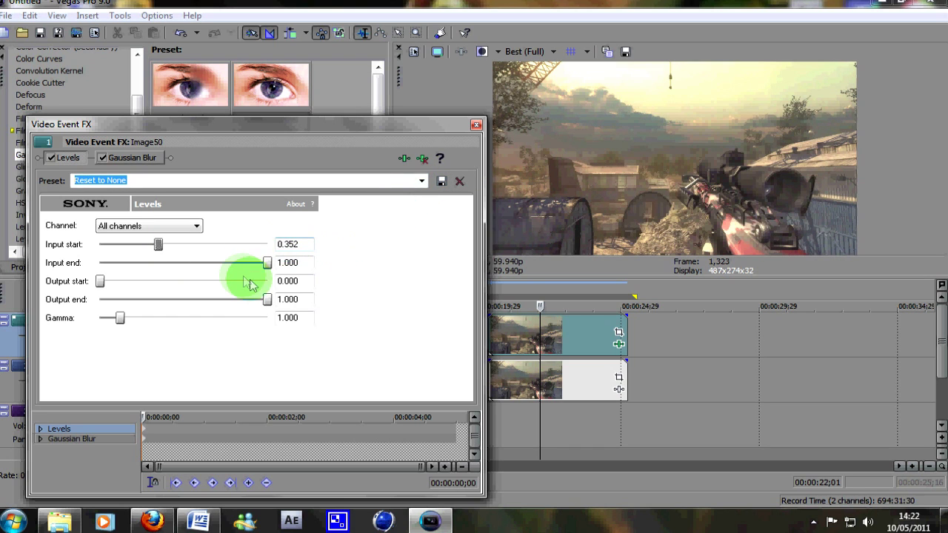
drag(265, 263, 234, 264)
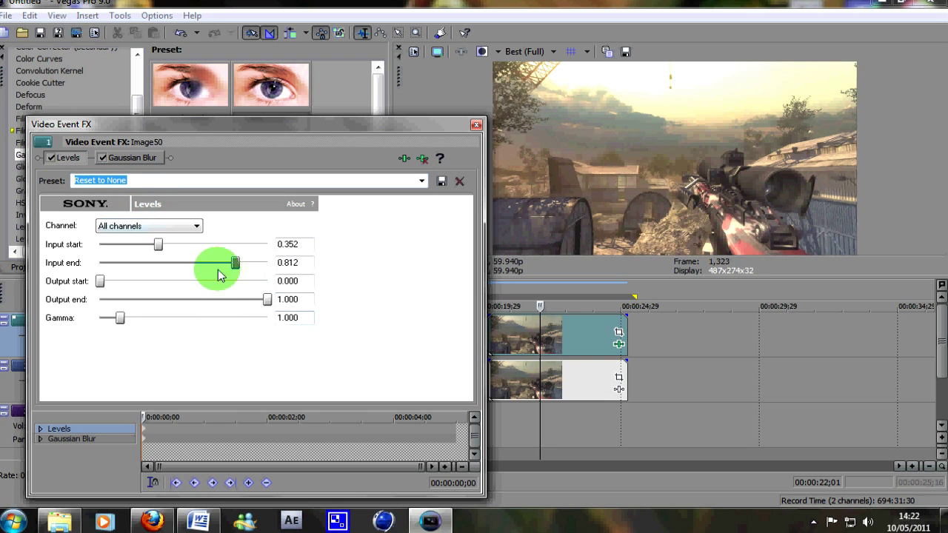
drag(234, 262, 268, 263)
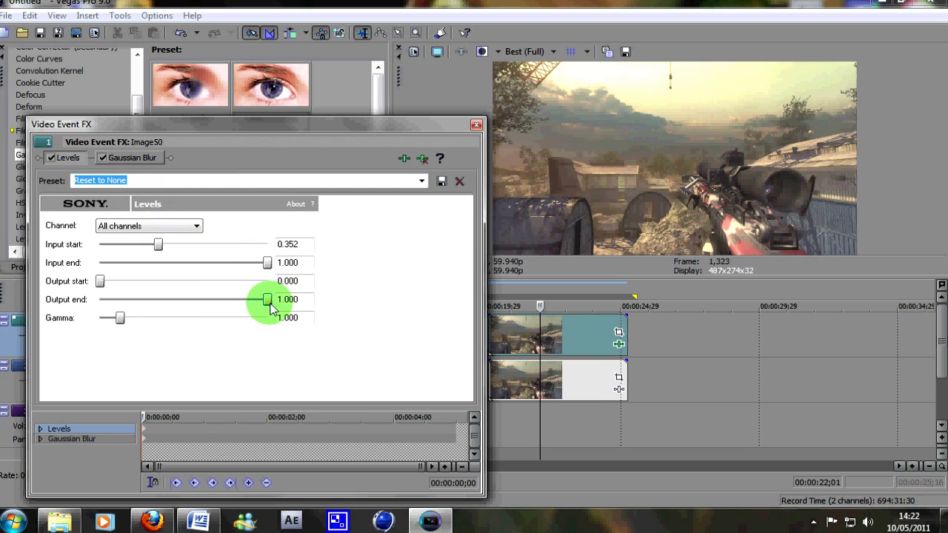
drag(267, 303, 219, 303)
drag(268, 263, 254, 266)
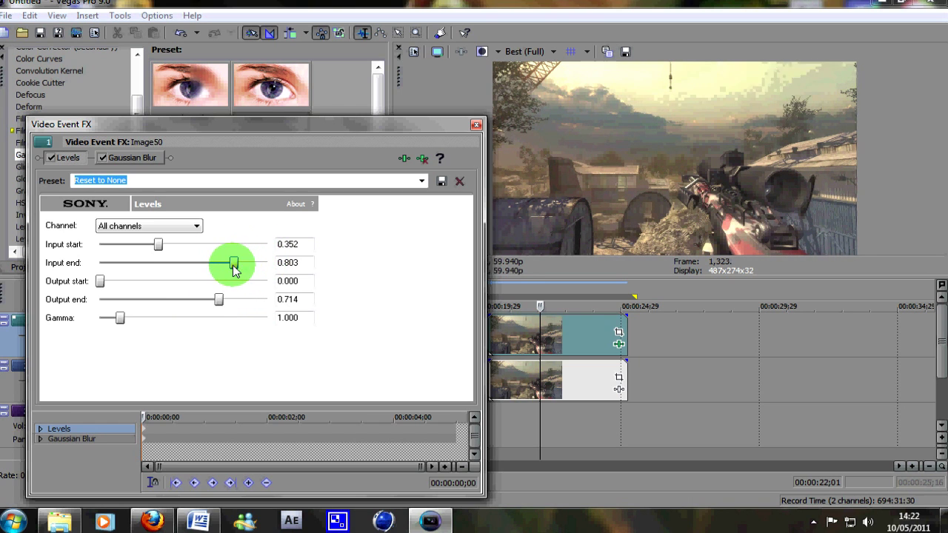
drag(234, 268, 207, 269)
drag(676, 147, 679, 173)
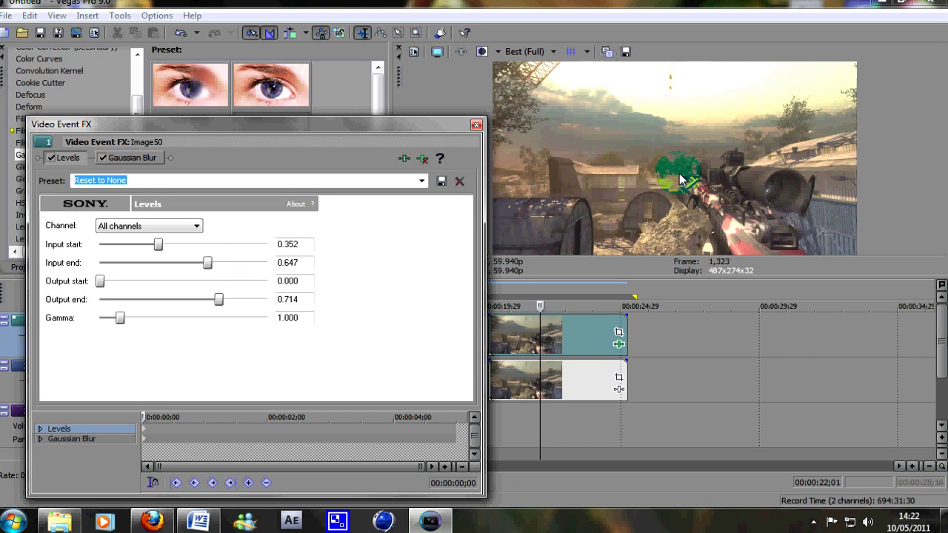
click(476, 126)
click(129, 324)
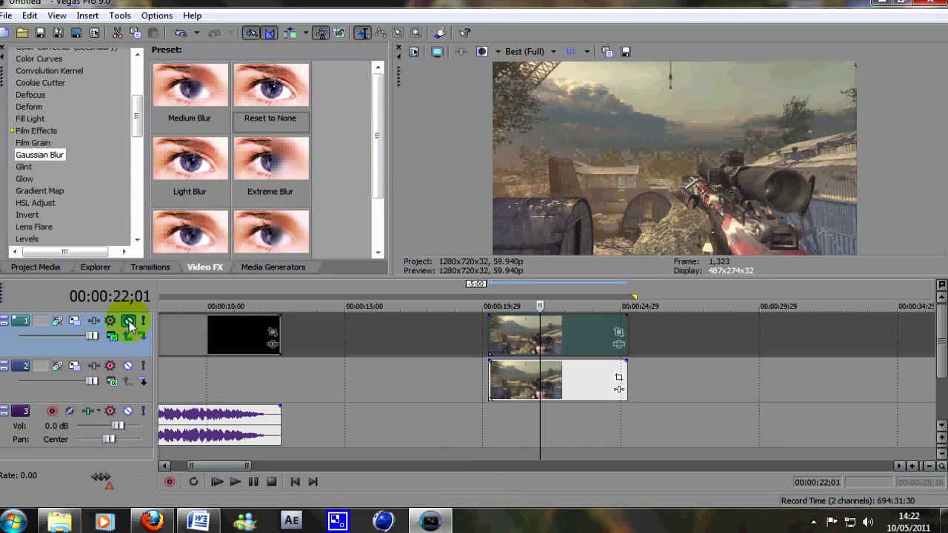
click(129, 324)
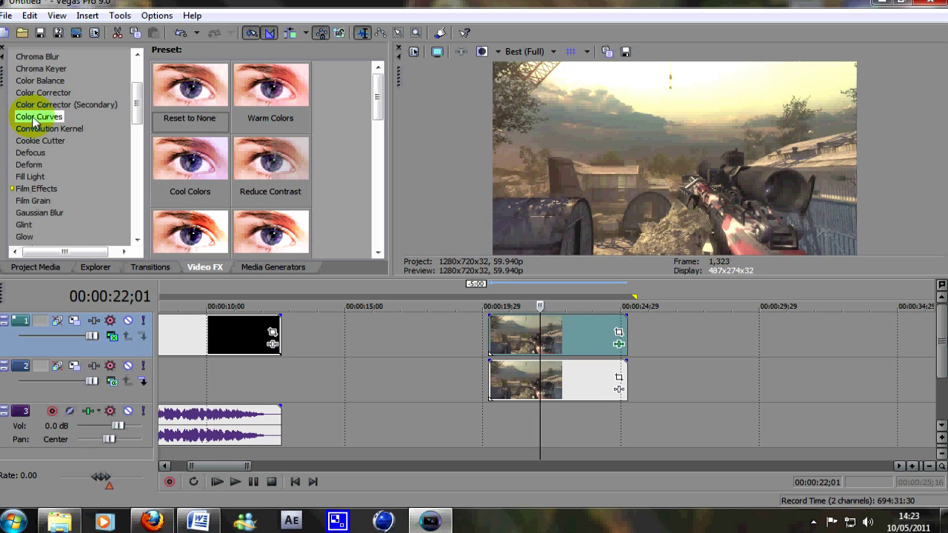
- Add Color Curves to the track 2 clip, lifting highlights and deepening shadows
drag(186, 90, 556, 381)
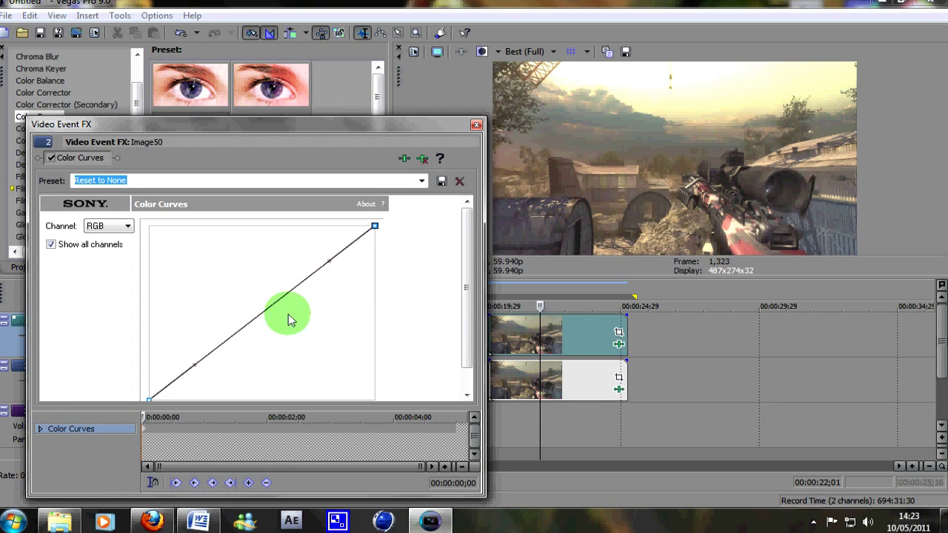
drag(331, 260, 296, 265)
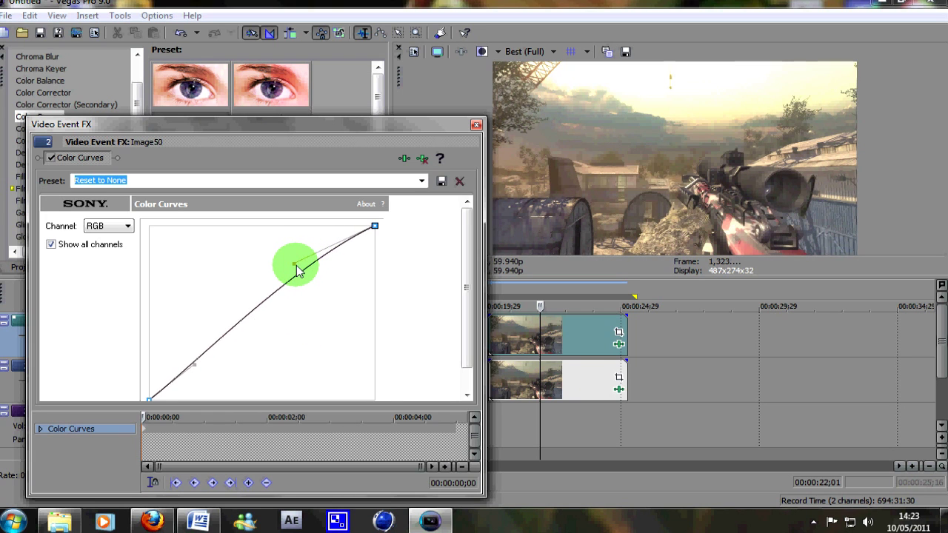
drag(197, 367, 249, 368)
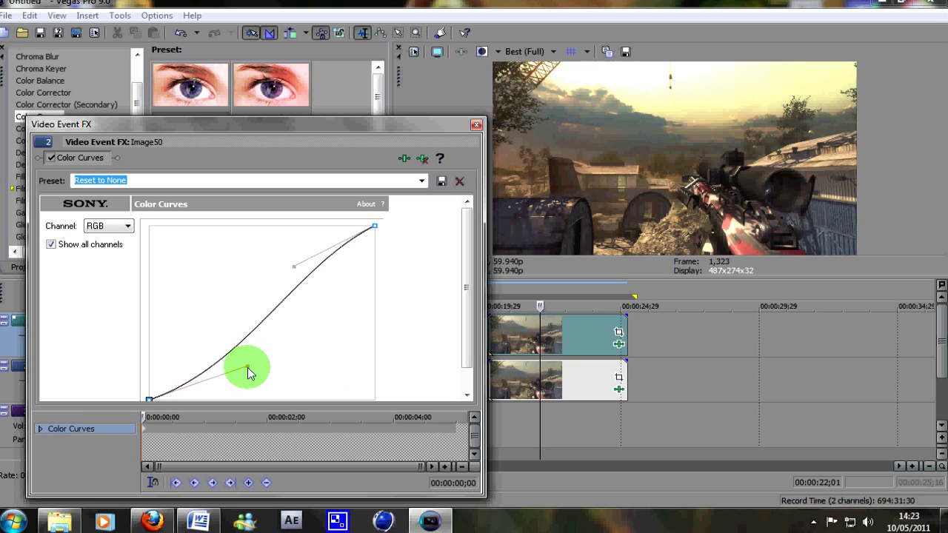